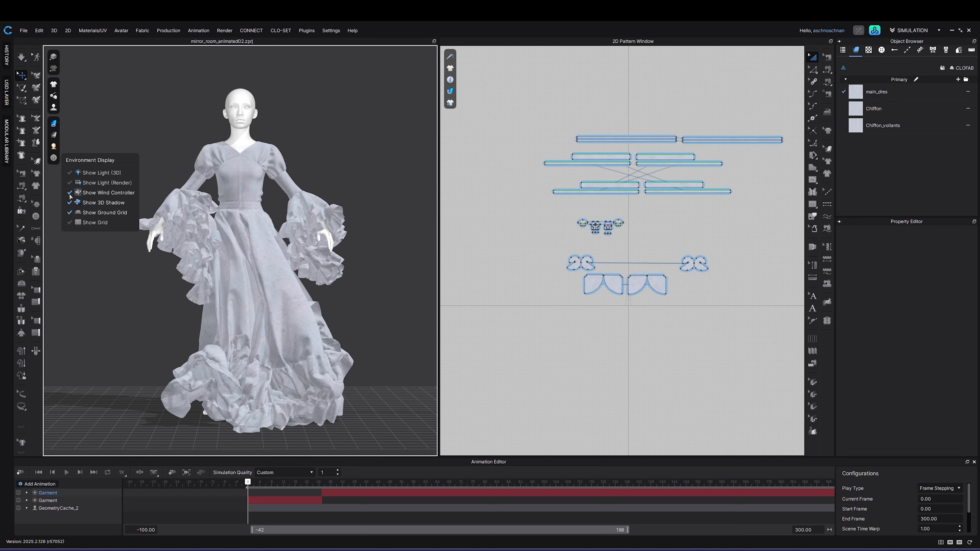
Step: Display the wind controller in the 3D view and select it
scroll(188, 260, down, 10)
right_drag(187, 260, 231, 267)
mouse_move(54, 158)
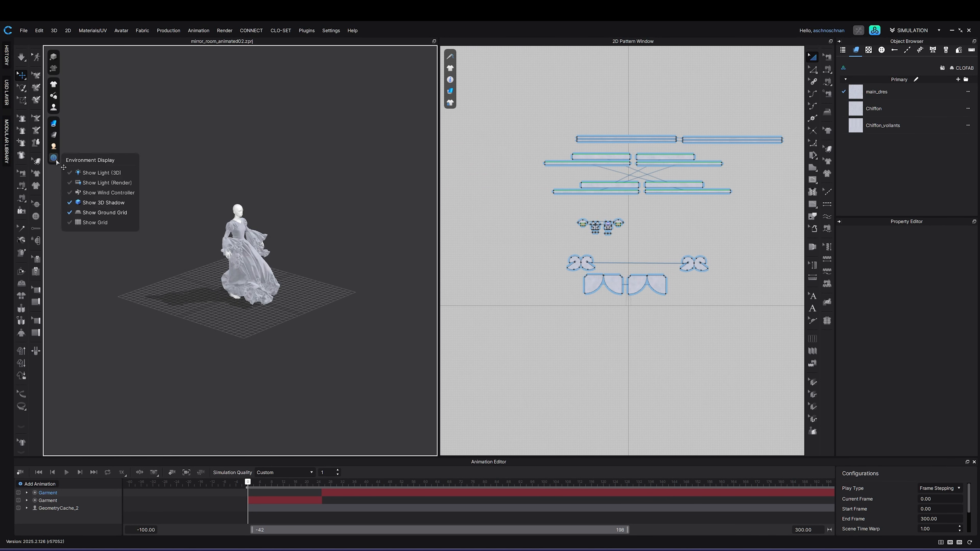
click(70, 193)
click(167, 240)
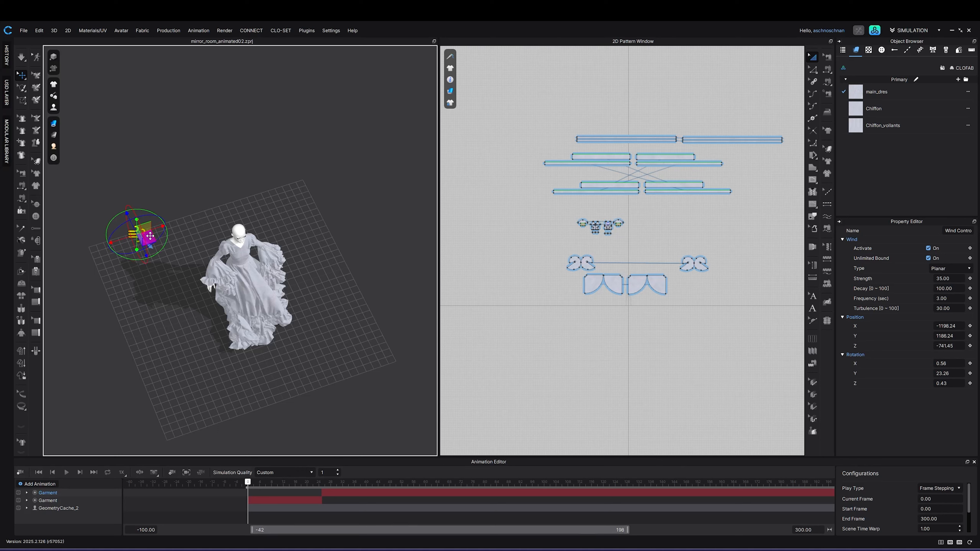
Step: Nudge the wind controller slightly and toggle its Activate option off and back on
drag(150, 235, 149, 234)
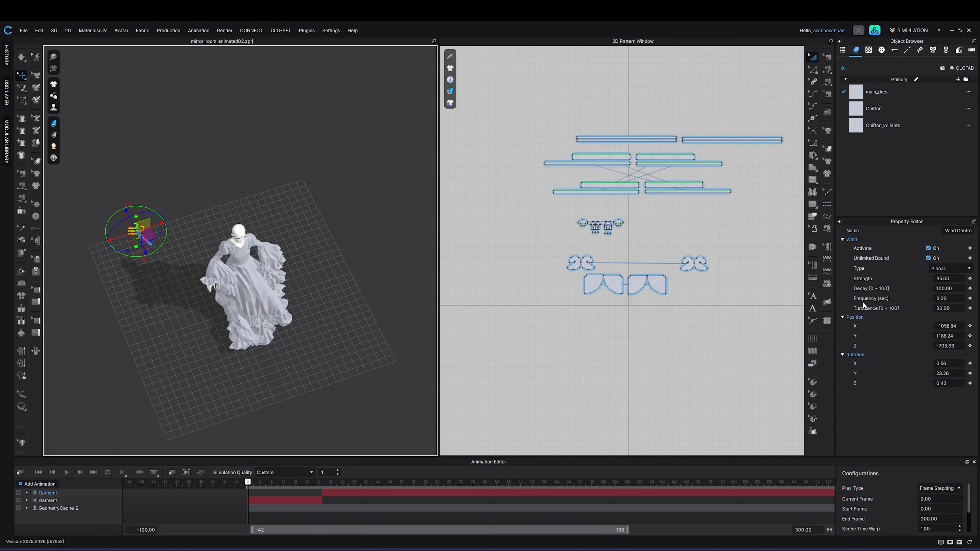
click(928, 249)
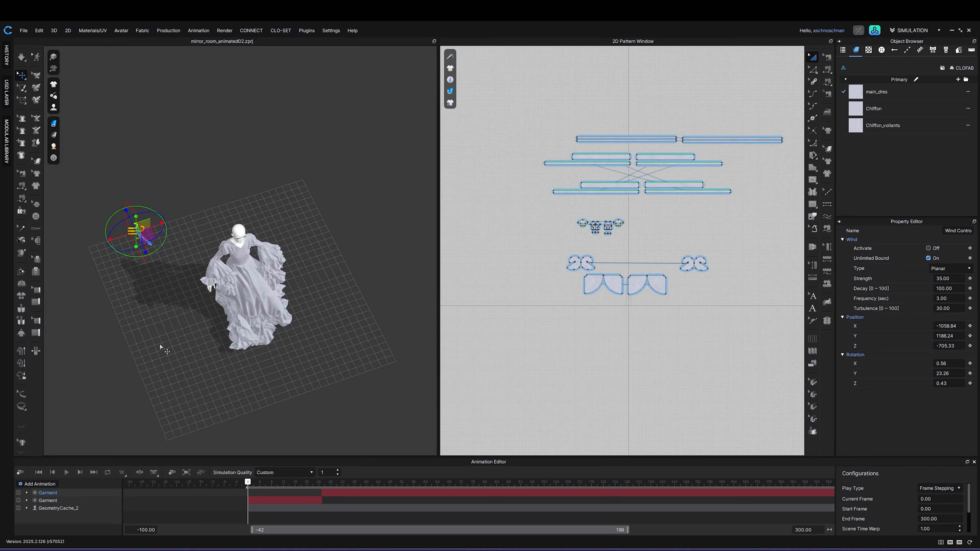
click(928, 248)
Step: Examine the wind controller's placement relative to the avatar from a top-down view
mouse_move(48, 158)
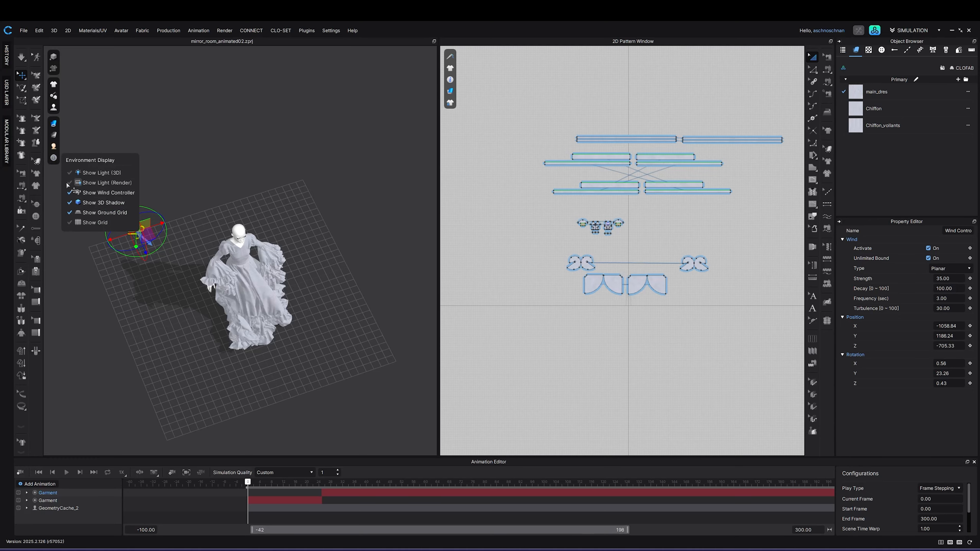
click(69, 193)
right_drag(183, 332, 209, 275)
click(209, 275)
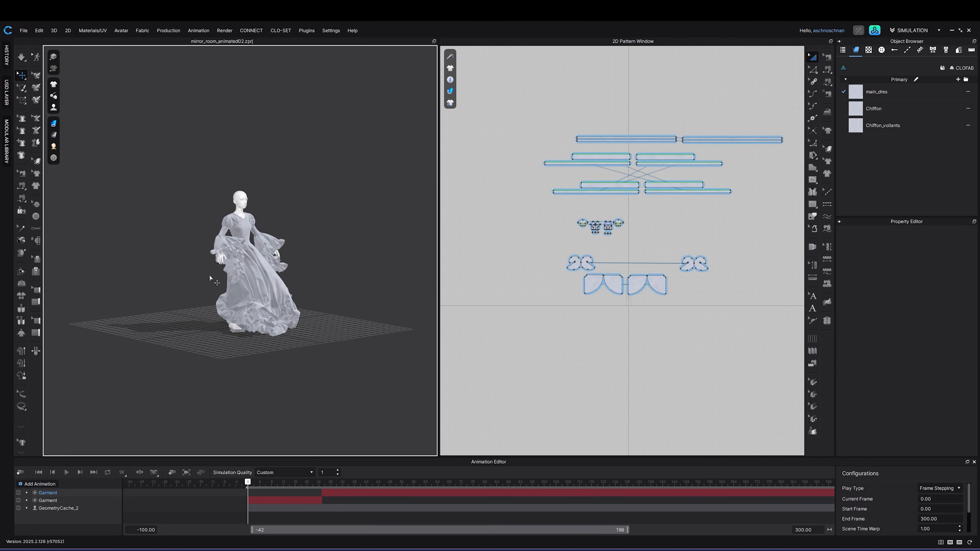
mouse_move(53, 158)
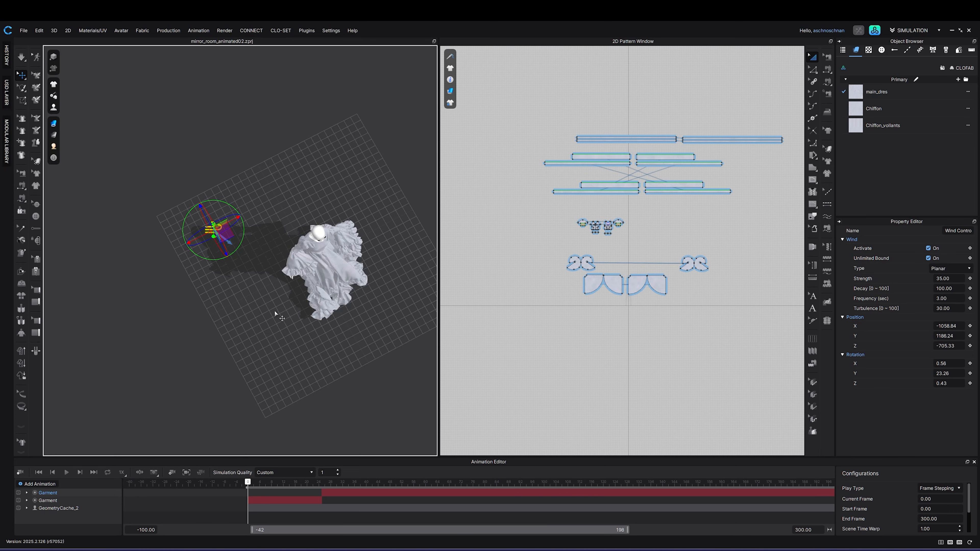
middle_drag(281, 326, 274, 317)
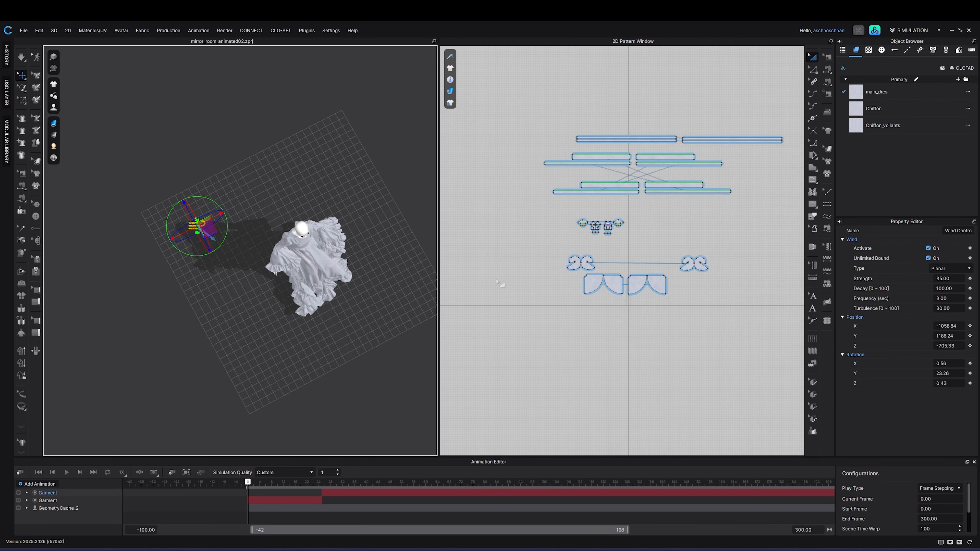
right_drag(257, 317, 263, 318)
mouse_move(88, 280)
mouse_down()
mouse_move(255, 359)
mouse_move(243, 372)
mouse_up()
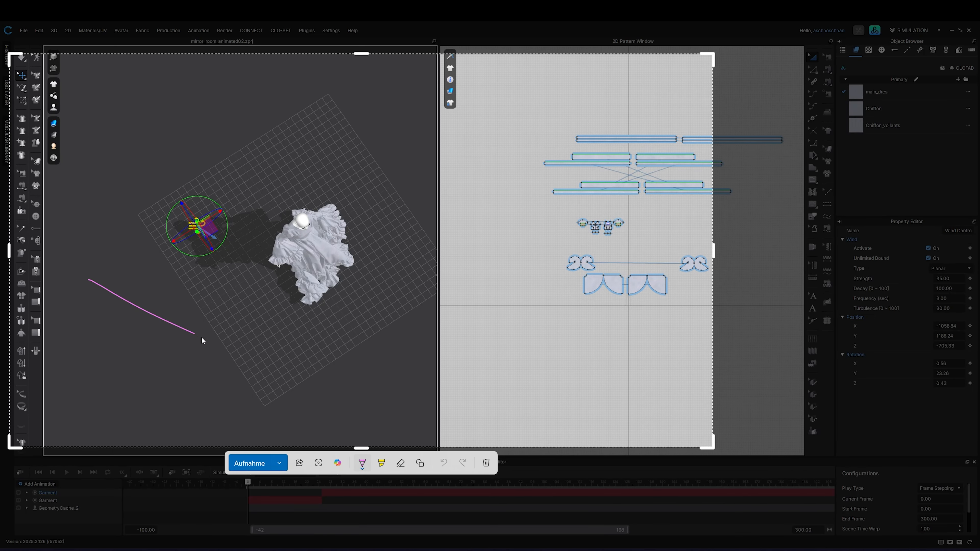
drag(133, 207, 363, 297)
mouse_move(341, 273)
mouse_down()
mouse_move(377, 291)
mouse_move(360, 313)
mouse_up()
drag(181, 130, 396, 209)
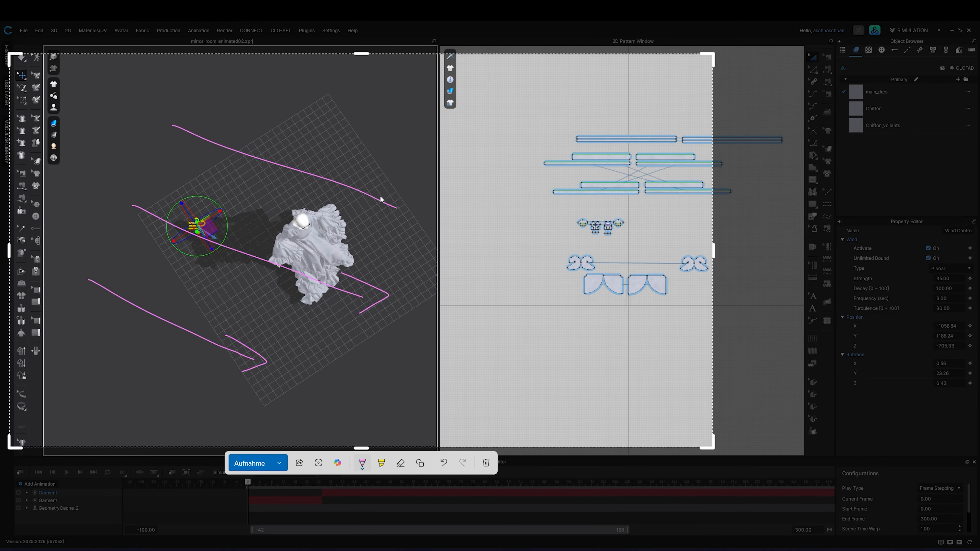
mouse_move(360, 179)
mouse_down()
mouse_move(411, 219)
mouse_move(370, 233)
mouse_up()
drag(213, 232, 236, 249)
key(Escape)
Step: Turn off Unlimited Bound and change the wind type to Spherical
click(928, 258)
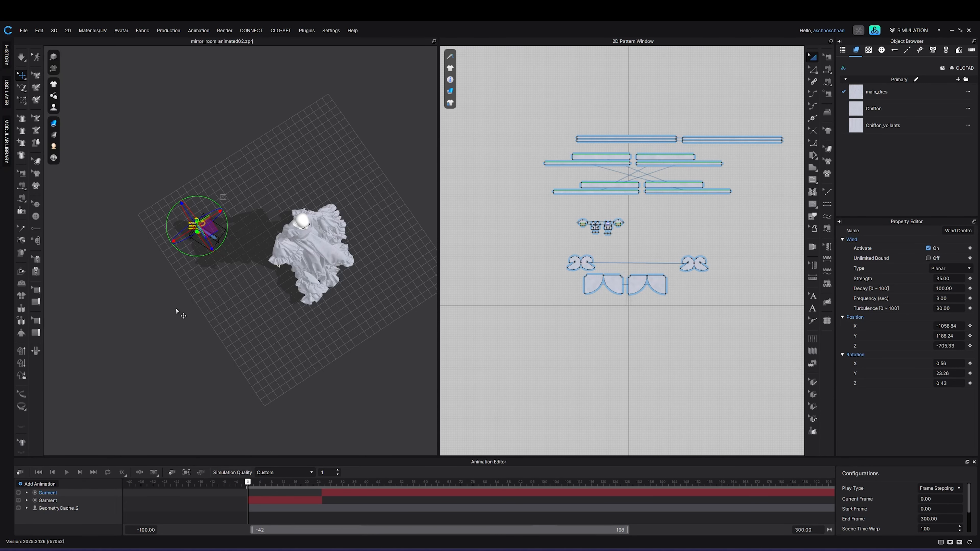
mouse_move(170, 259)
mouse_down()
mouse_move(208, 201)
mouse_move(361, 274)
mouse_move(339, 324)
mouse_move(170, 258)
mouse_up()
click(952, 271)
click(942, 277)
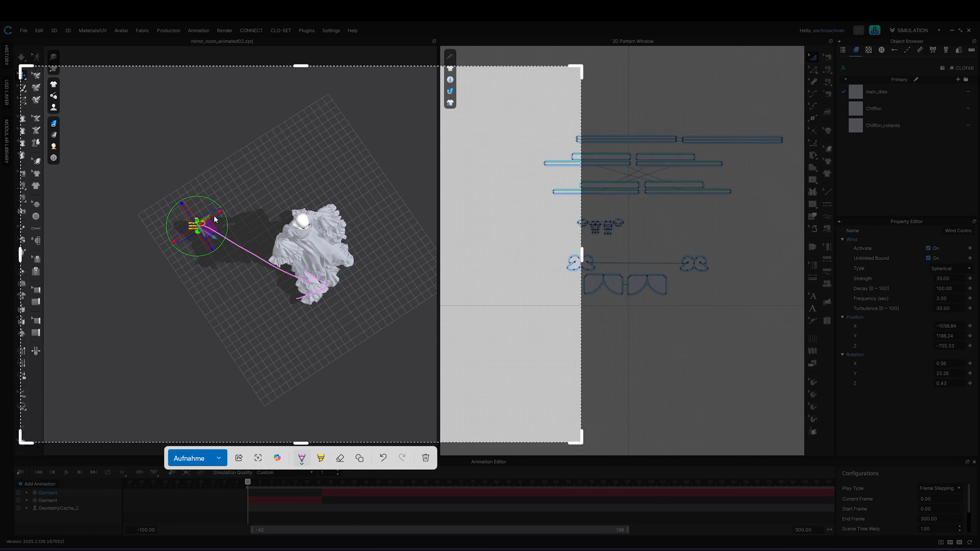
mouse_move(213, 214)
mouse_down()
mouse_move(299, 173)
mouse_move(305, 184)
mouse_up()
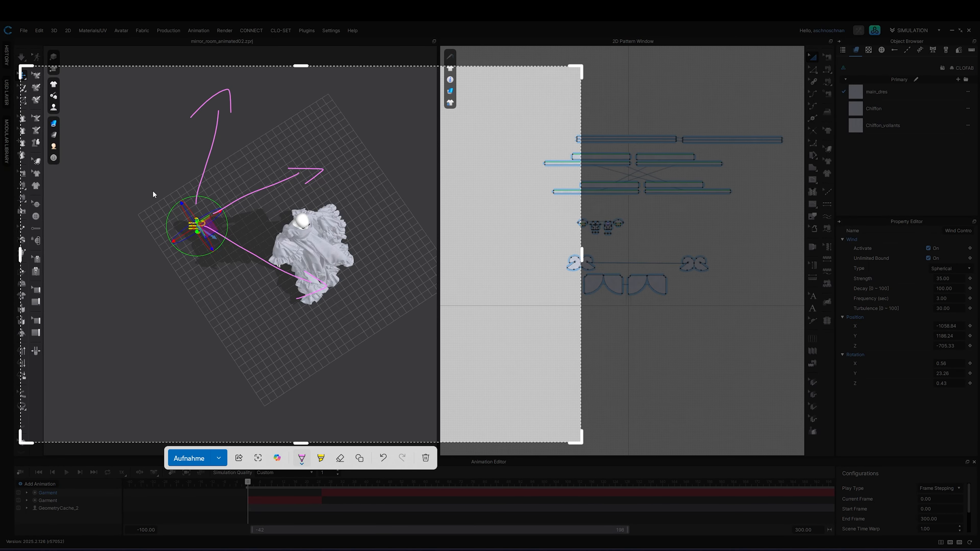
drag(153, 190, 91, 123)
drag(94, 150, 114, 125)
drag(164, 242, 41, 296)
drag(186, 262, 163, 373)
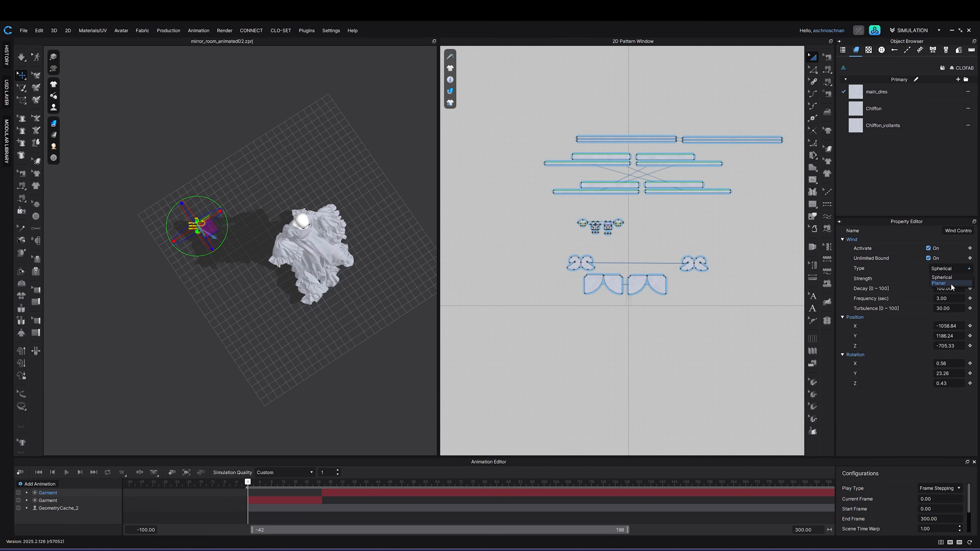
Step: Switch the wind type back to Planar
click(952, 284)
click(954, 279)
key(Return)
right_drag(241, 343, 260, 277)
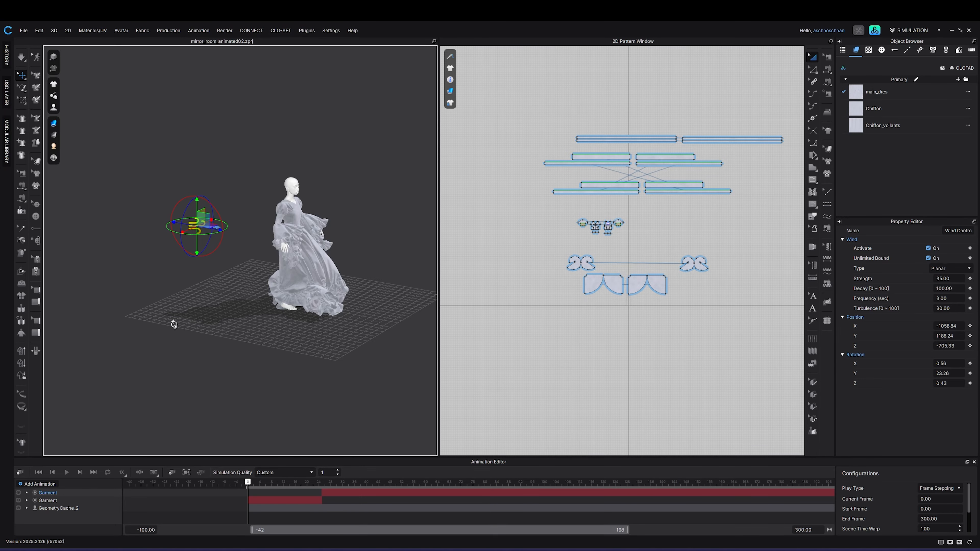
right_drag(173, 324, 195, 319)
key(super+shift+s)
drag(74, 158, 457, 357)
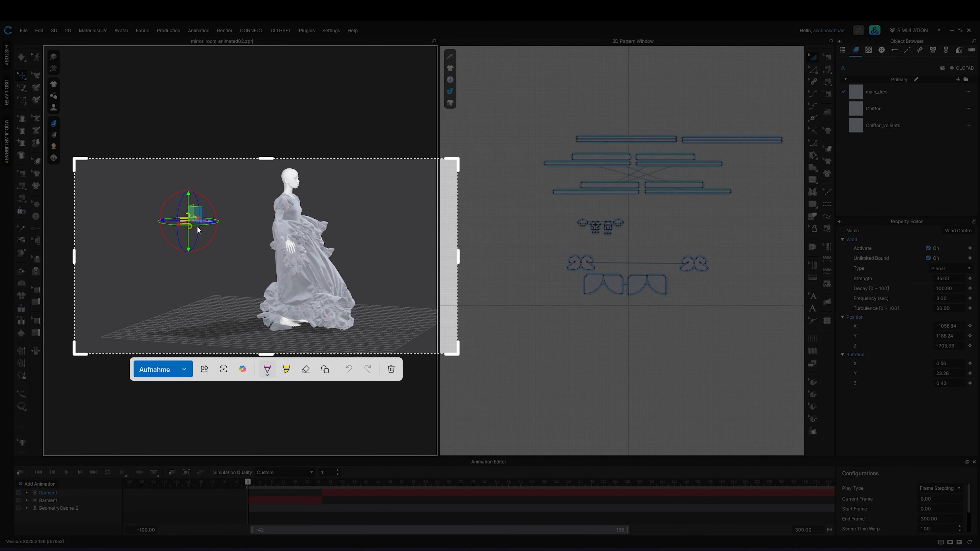
drag(198, 222, 303, 223)
drag(398, 220, 443, 222)
mouse_move(194, 231)
mouse_down()
mouse_move(382, 238)
mouse_move(390, 260)
mouse_move(399, 254)
mouse_move(276, 258)
mouse_up()
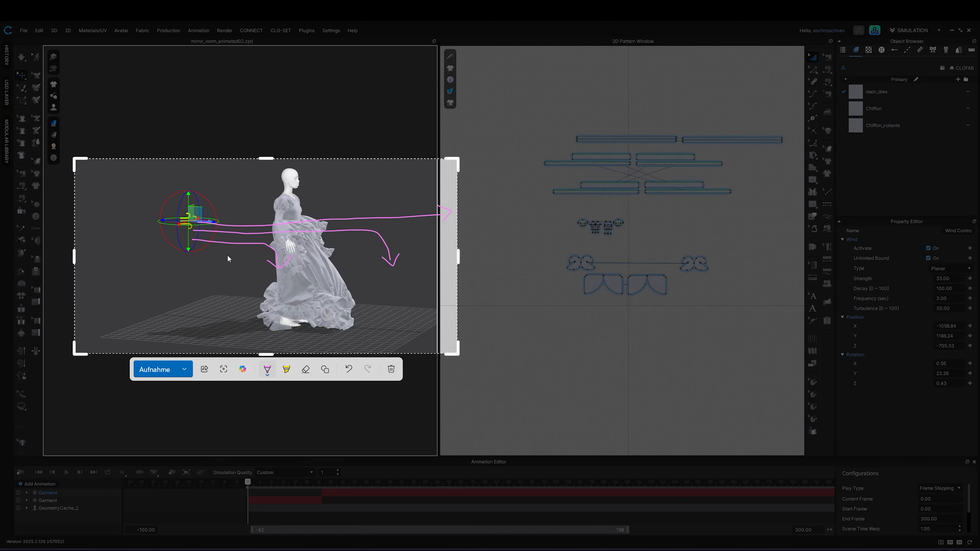
drag(194, 248, 227, 271)
drag(218, 265, 234, 266)
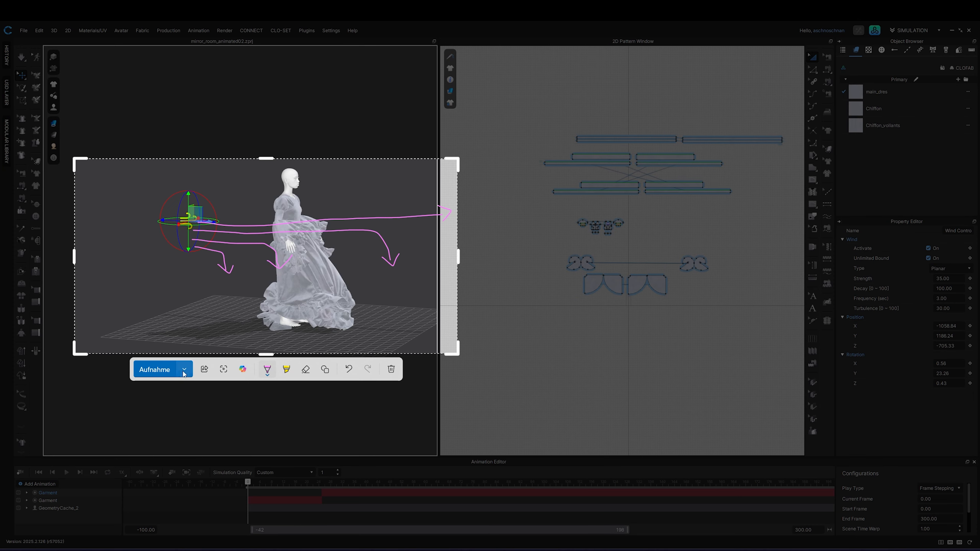
key(Escape)
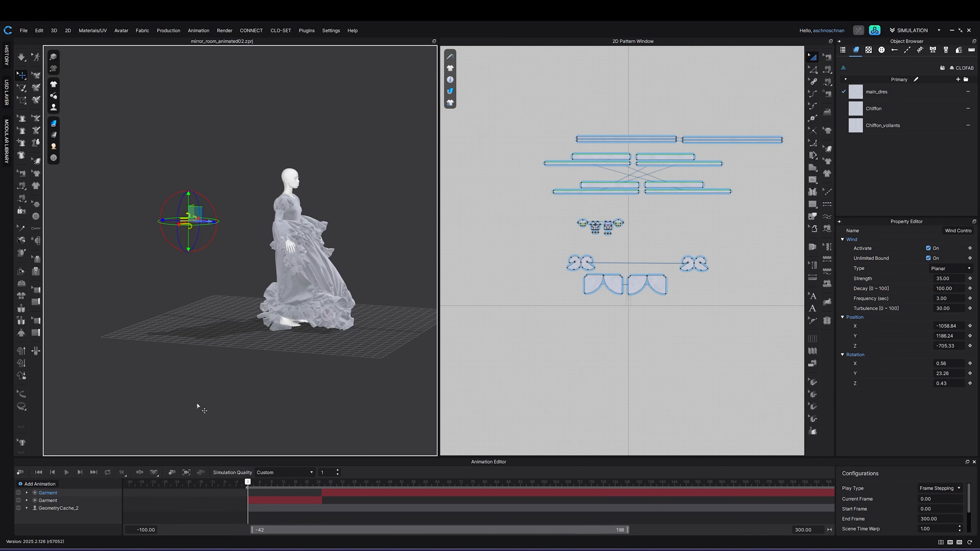
key(super+shift+s)
mouse_move(95, 239)
mouse_down()
mouse_move(174, 240)
mouse_move(217, 277)
mouse_move(243, 285)
mouse_move(310, 272)
mouse_move(328, 233)
mouse_move(476, 226)
mouse_up()
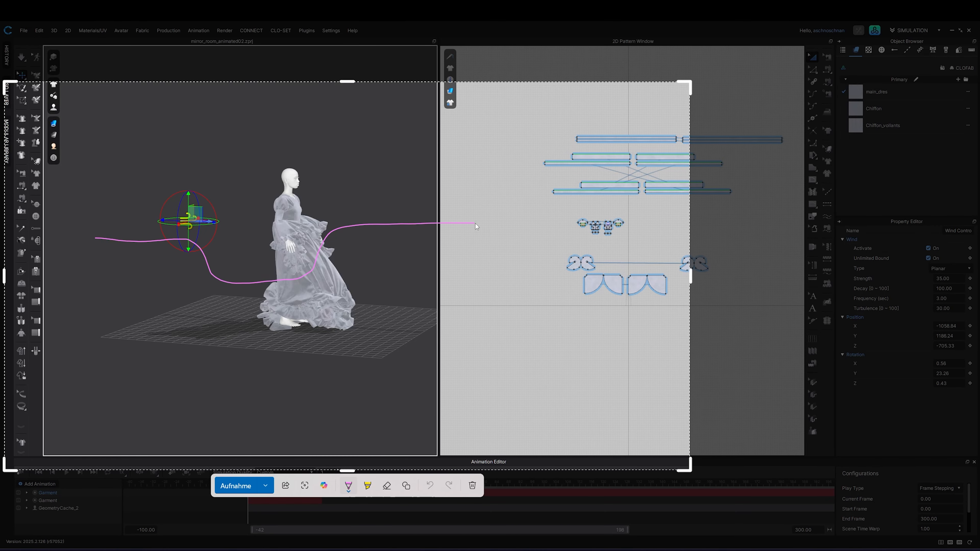
mouse_move(518, 262)
mouse_down()
mouse_move(601, 268)
mouse_move(616, 239)
mouse_move(655, 226)
mouse_up()
key(Escape)
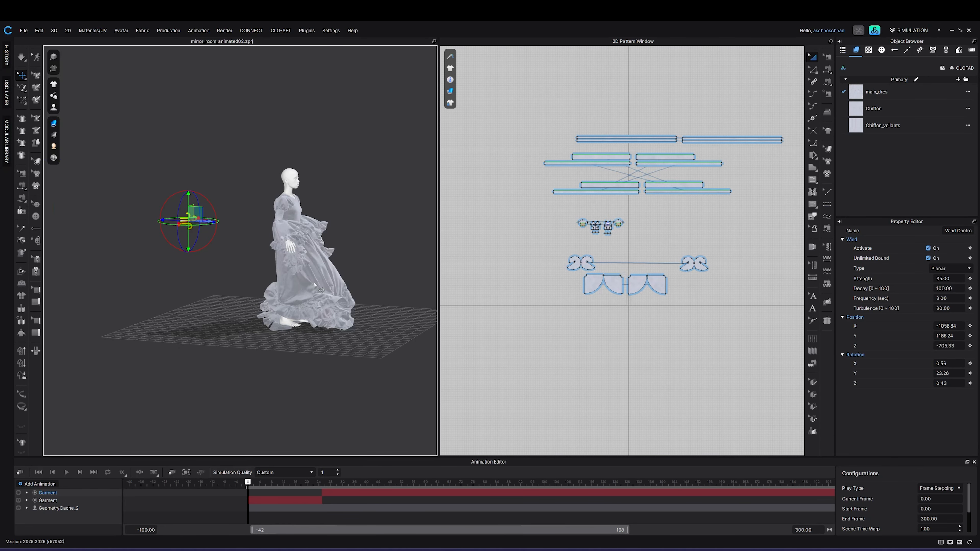
Step: Set the simulation mode to Animation (Stable)
key(2)
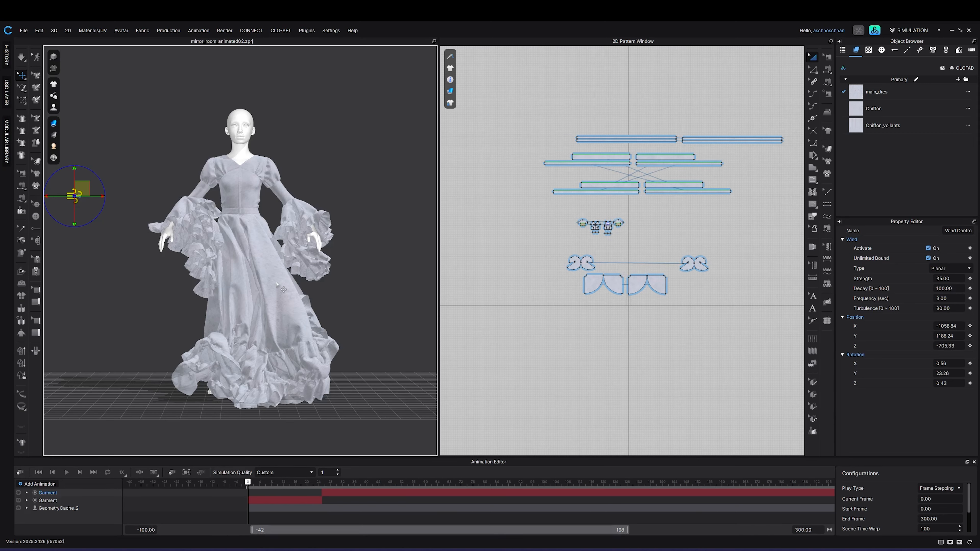
right_drag(279, 320, 359, 204)
click(359, 204)
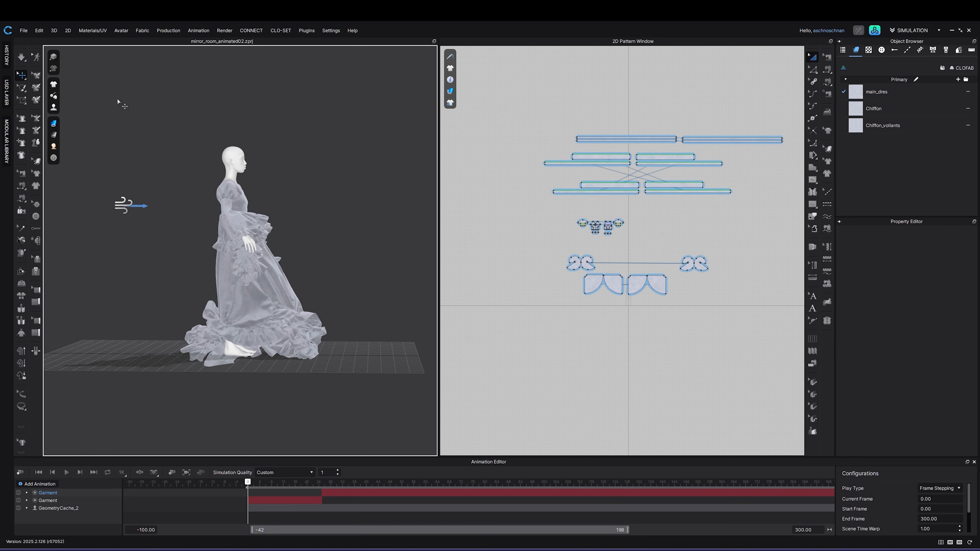
click(21, 62)
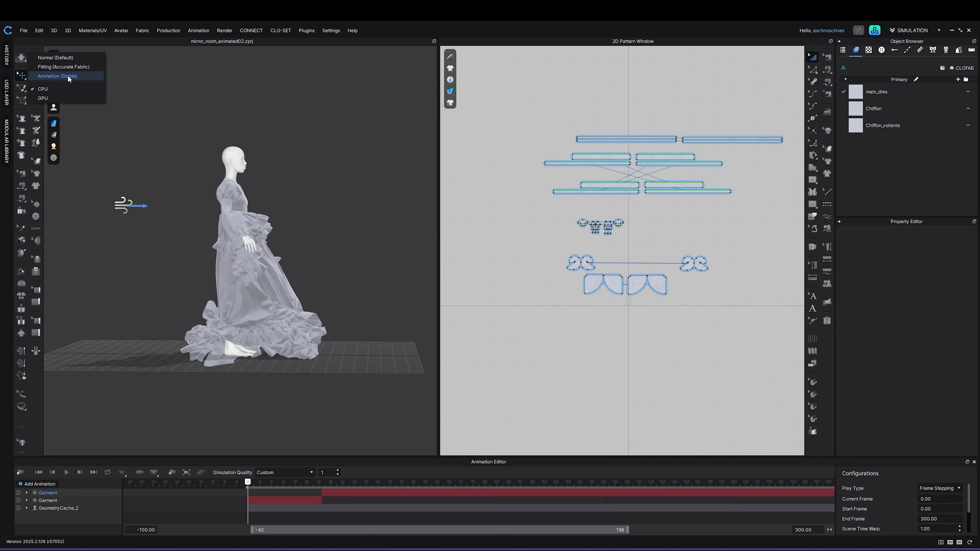
click(57, 76)
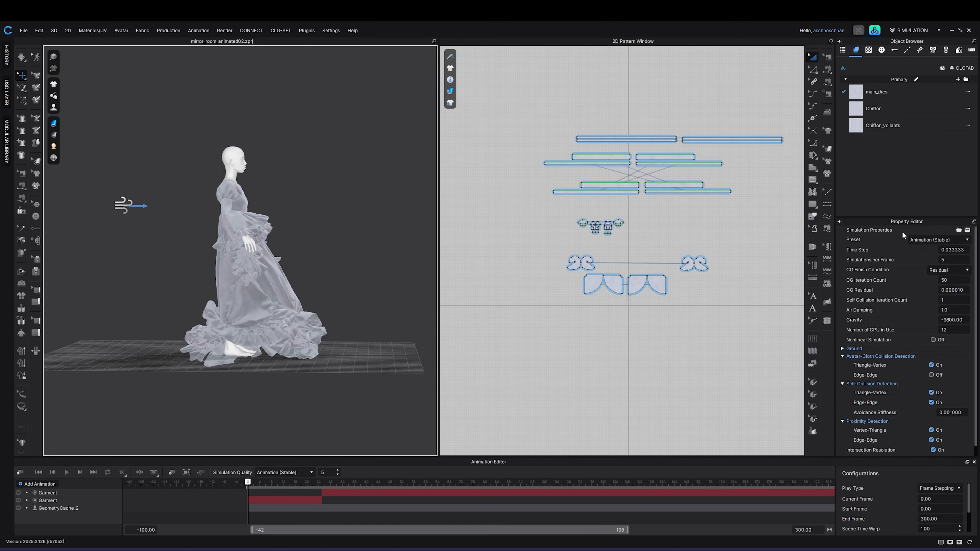
Step: Set the simulation gravity to -500 and turn off ground collision
click(965, 319)
double_click(965, 320)
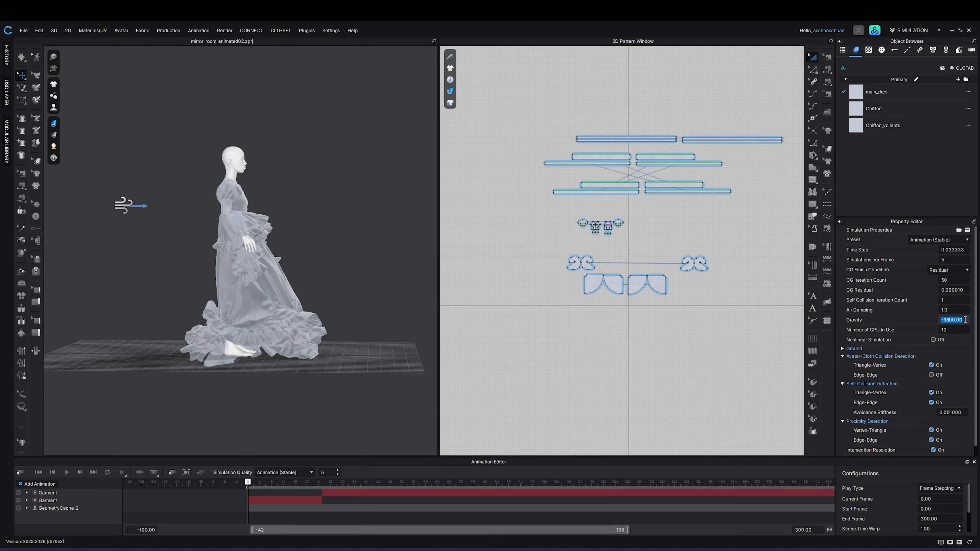
text(-500)
key(Return)
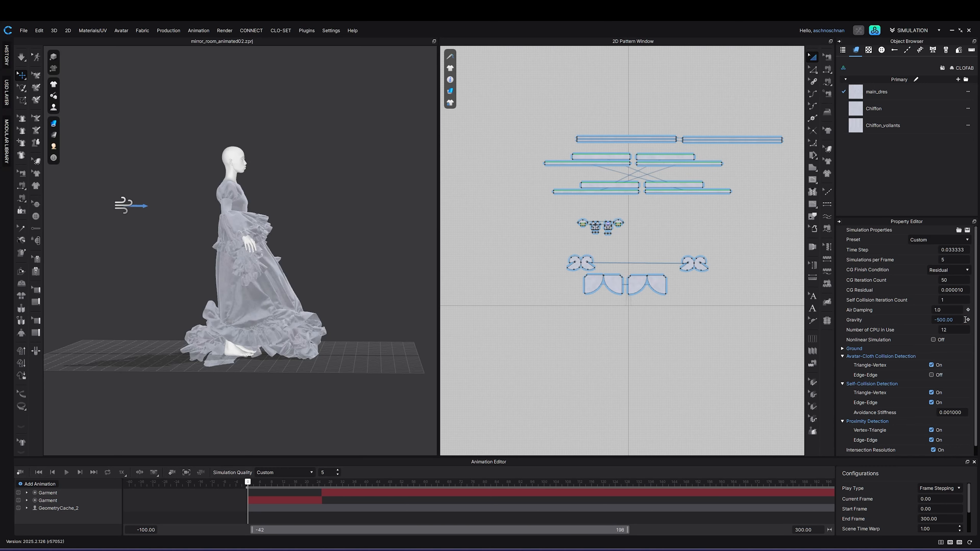
click(843, 349)
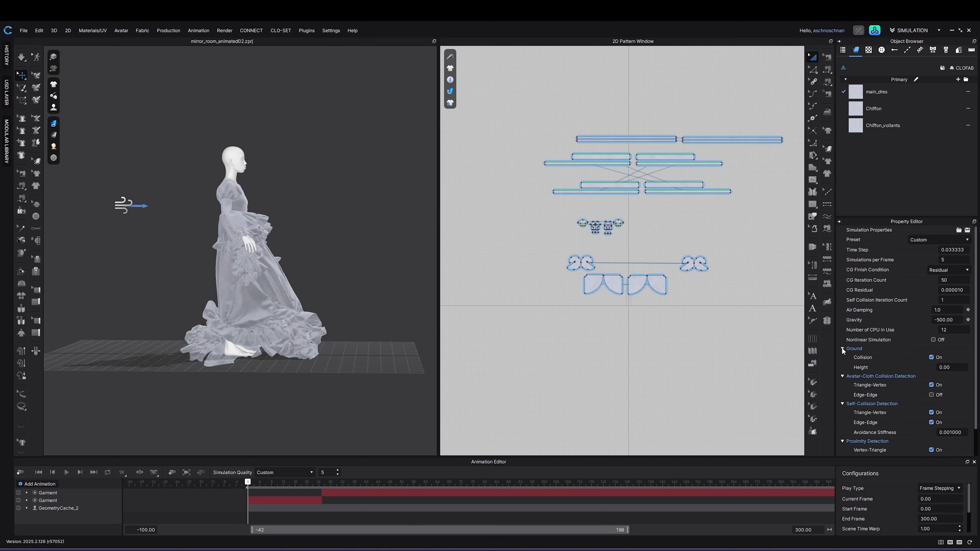
click(931, 358)
Step: Set the simulation step value beside Simulation Quality to 1 and record the wind animation to about frame 42
double_click(325, 473)
text(1)
key(Return)
click(20, 473)
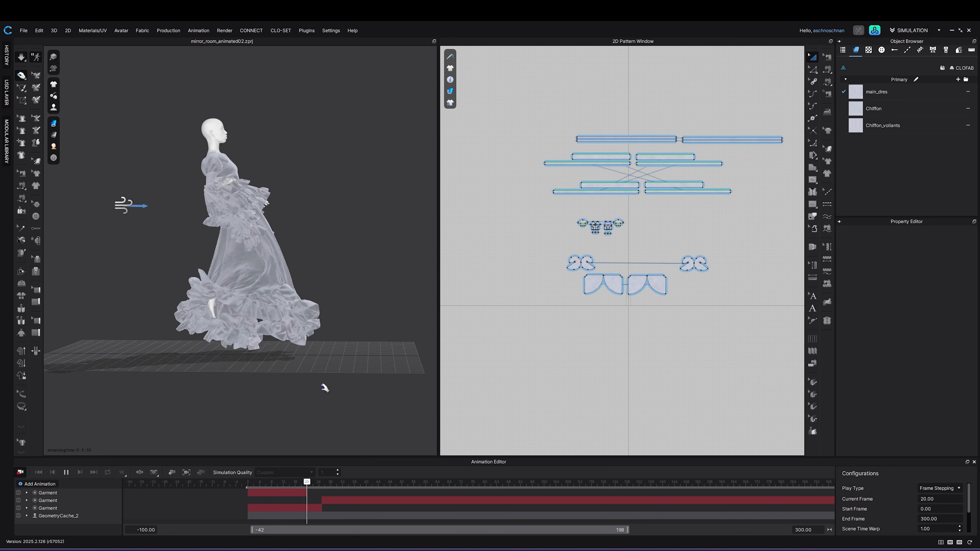
key(space)
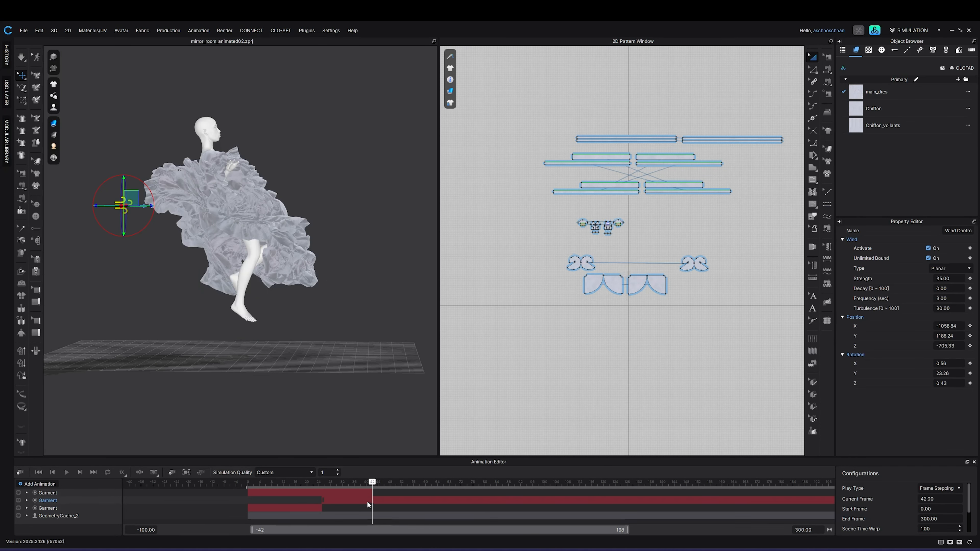
Step: Delete the newly recorded Garment animation layer and play the animation from the start
drag(370, 483, 249, 491)
click(79, 493)
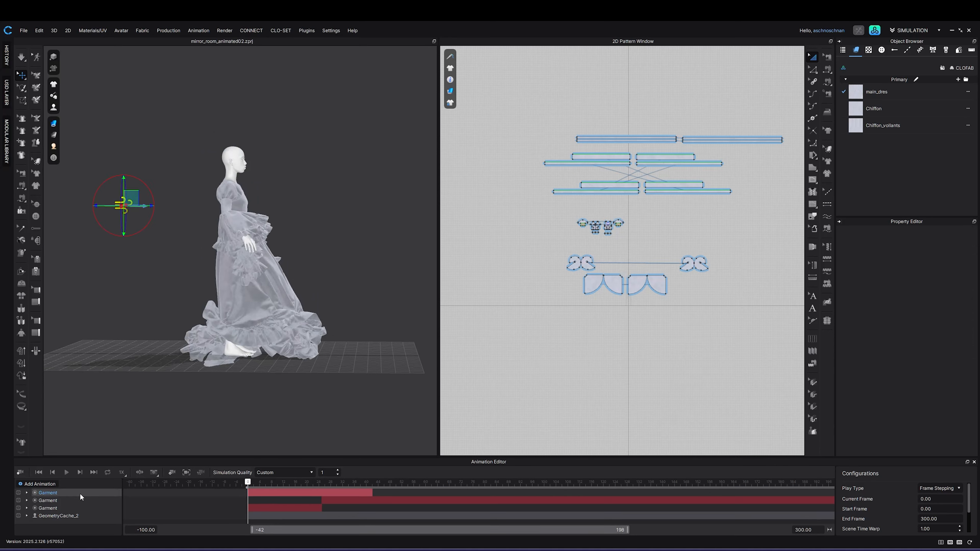
right_click(80, 493)
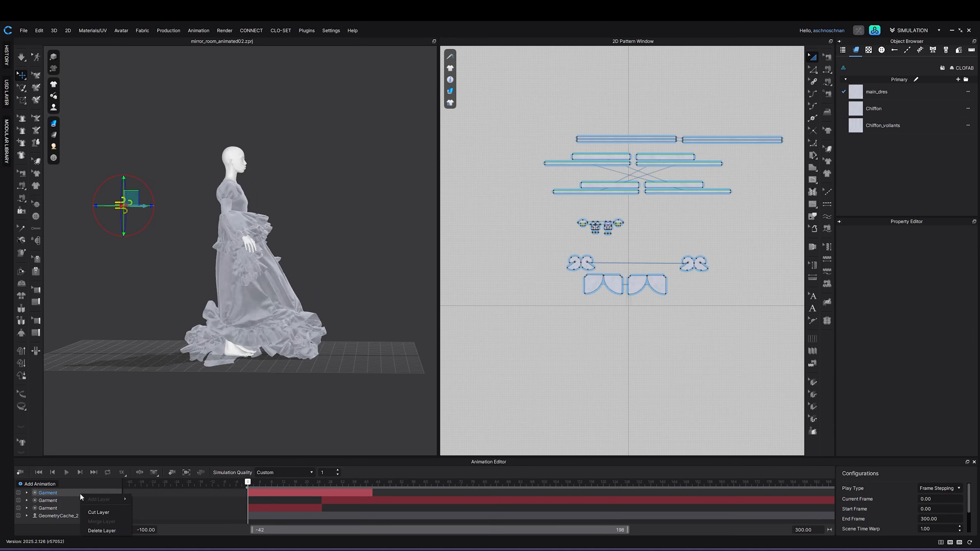
click(108, 532)
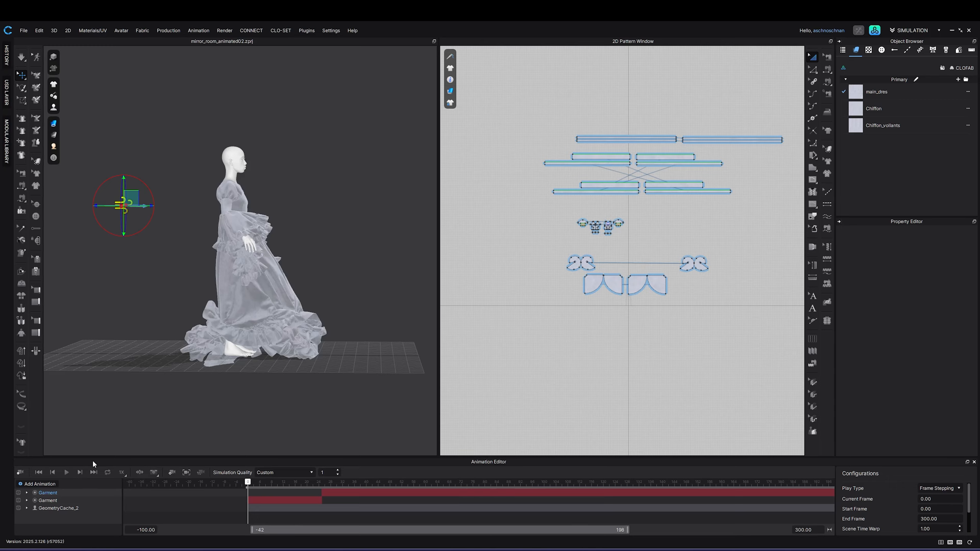
click(67, 472)
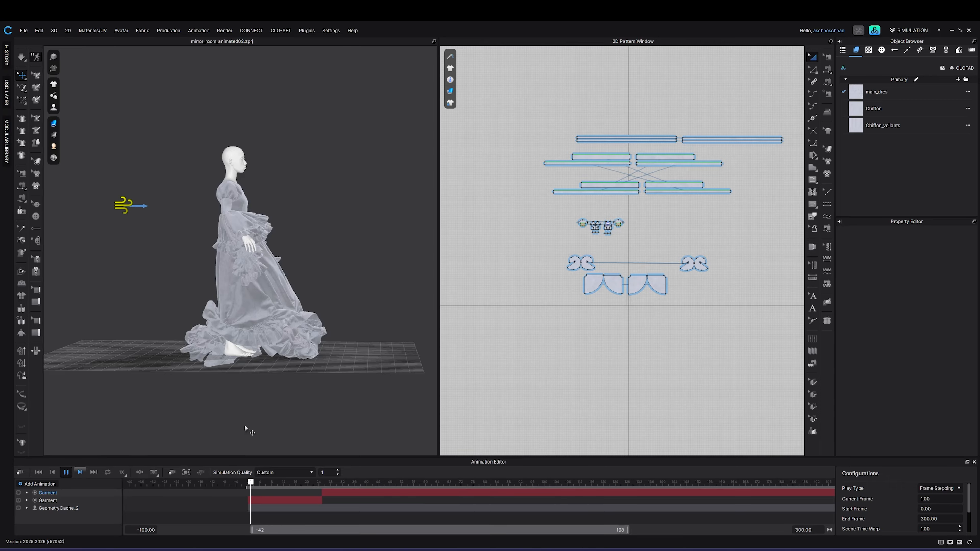